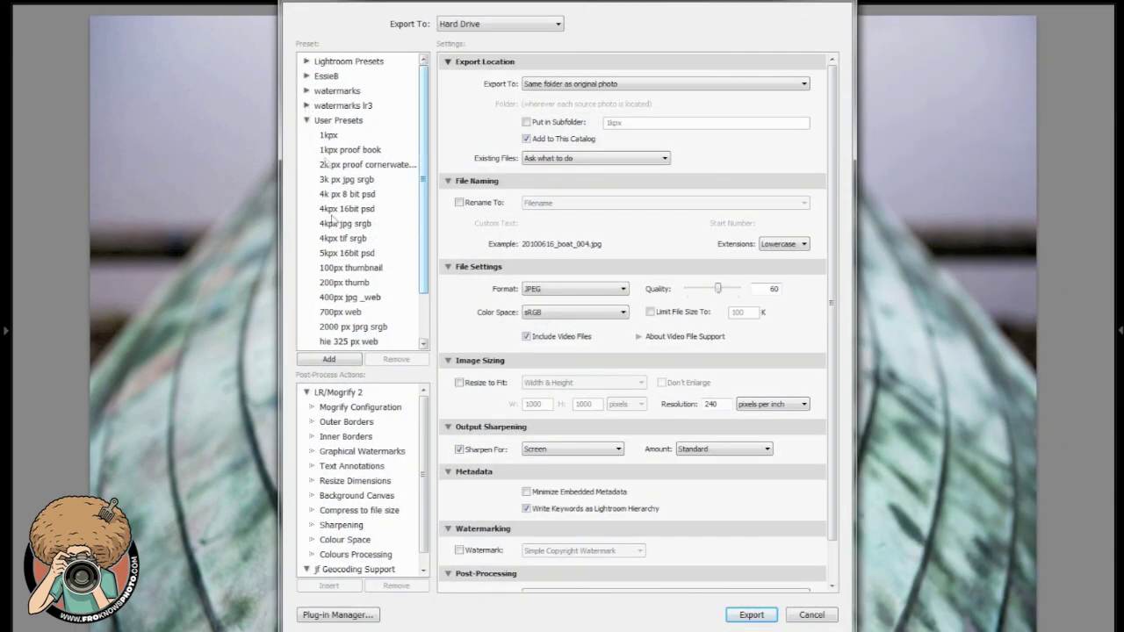
- Apply the 1k cpyGC lr3 export preset from the watermarks lr3 group, then show the Watermark choices
{"action": "left_click", "coordinate": [307, 121]}
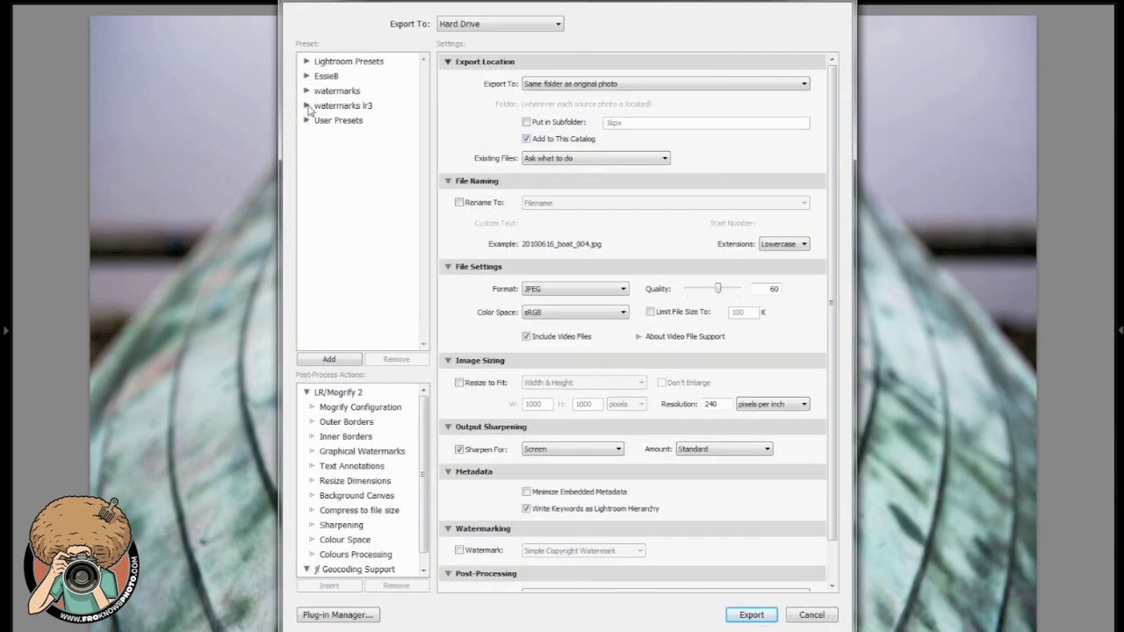
{"action": "left_click", "coordinate": [307, 105]}
{"action": "left_click", "coordinate": [341, 124]}
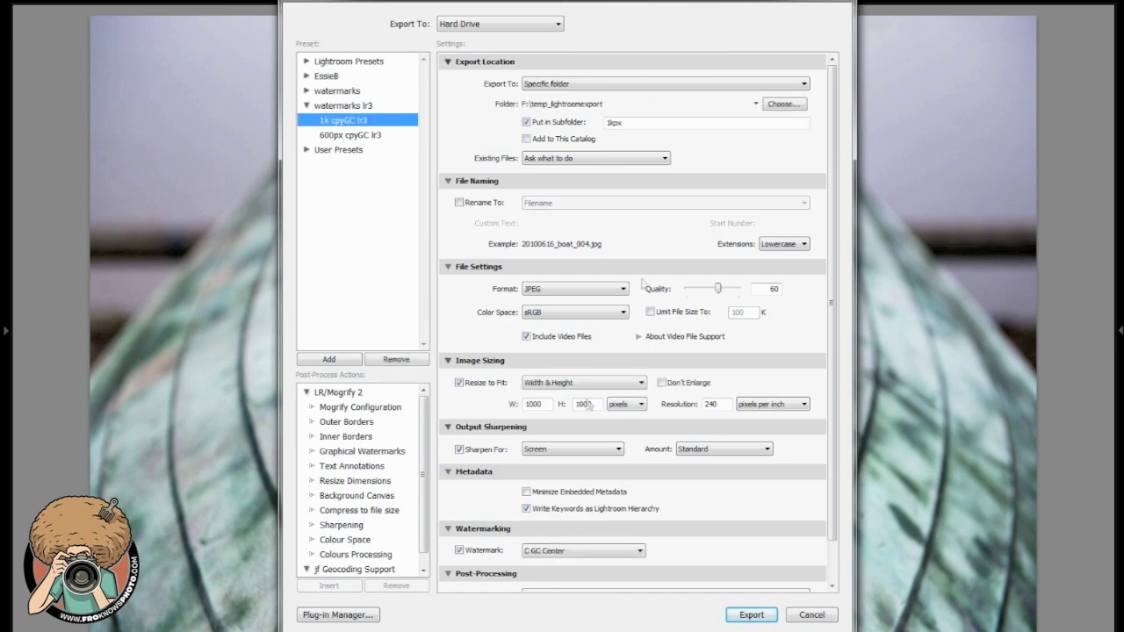
{"action": "scroll", "coordinate": [627, 88], "scroll_direction": "down", "scroll_amount": 1}
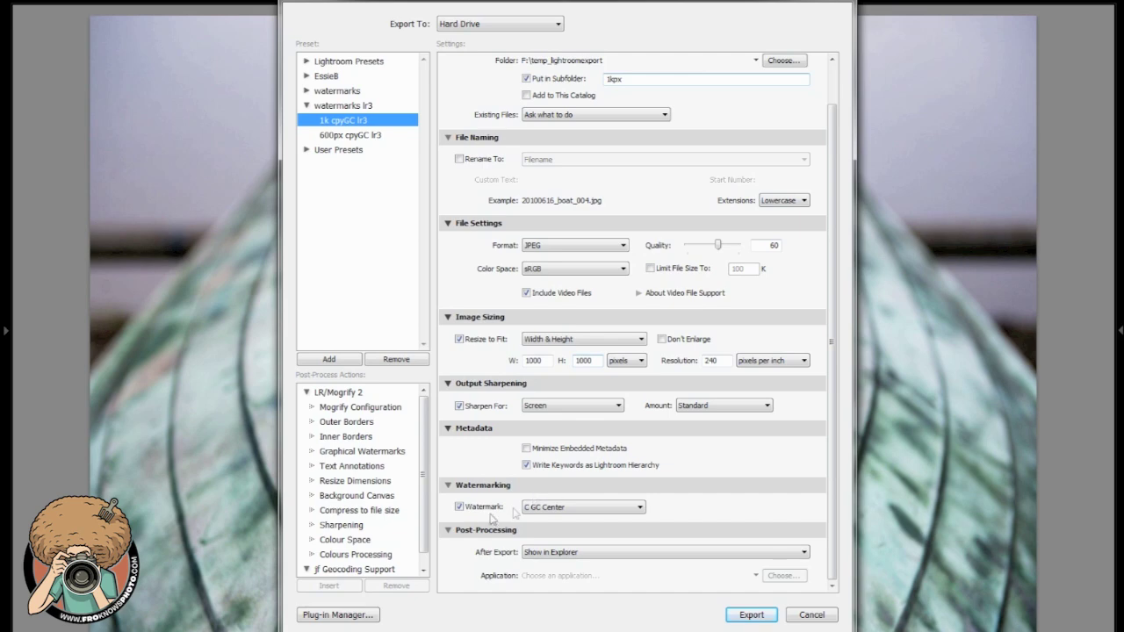
{"action": "left_click", "coordinate": [575, 514]}
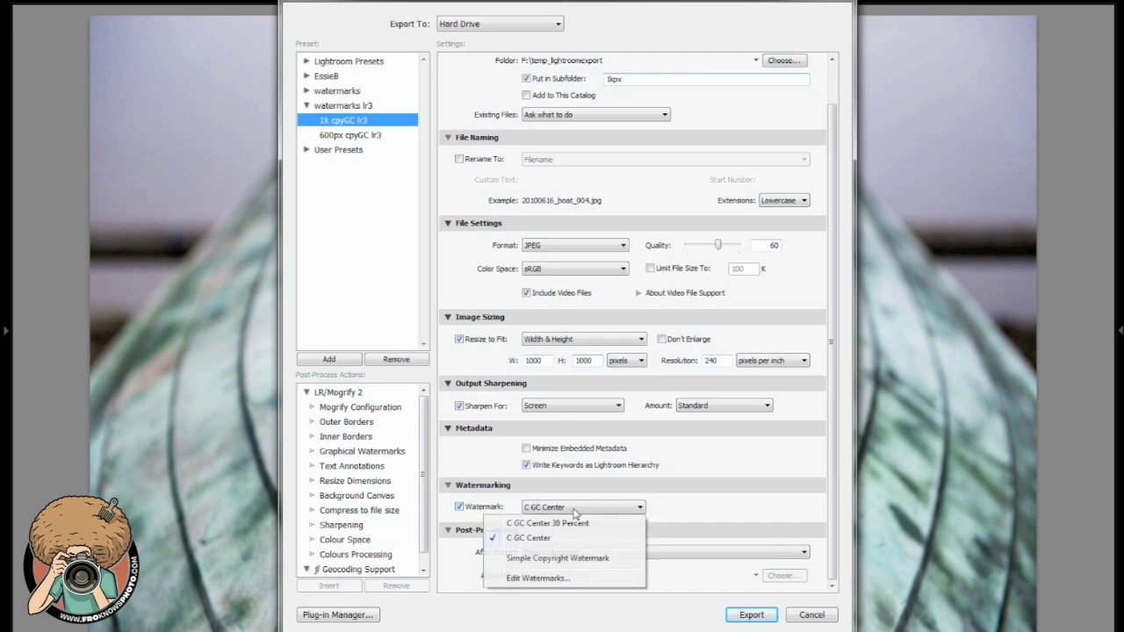
- Open the Watermark Editor on the C GC Center text watermark and deselect its copyright text
{"action": "left_click", "coordinate": [563, 580]}
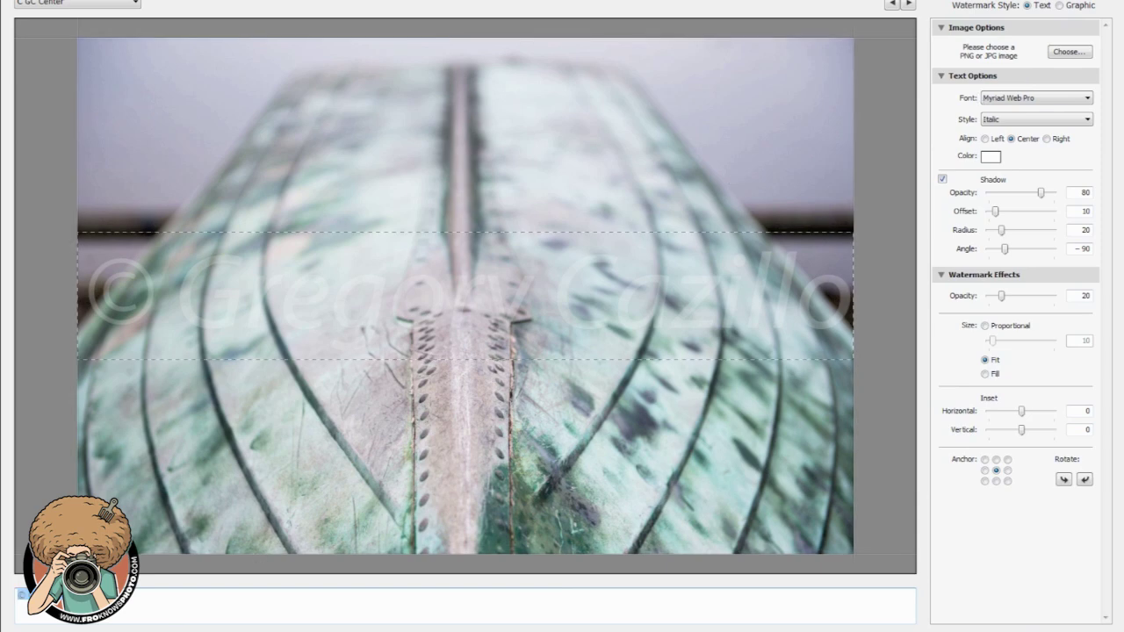
{"action": "left_click", "coordinate": [176, 599]}
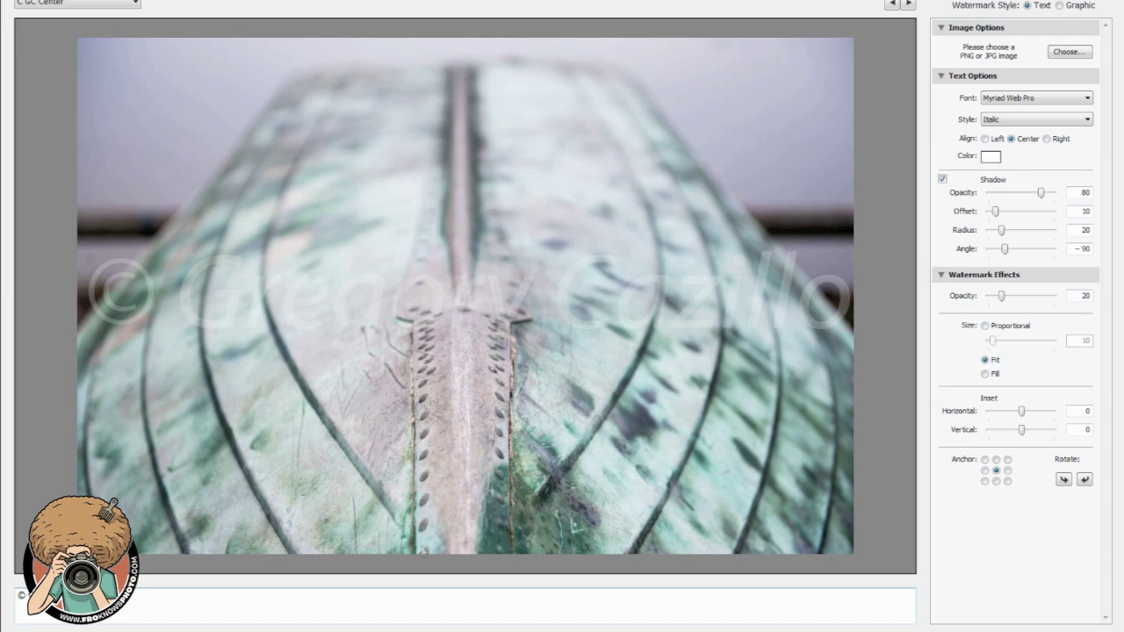
{"action": "mouse_move", "coordinate": [482, 376]}
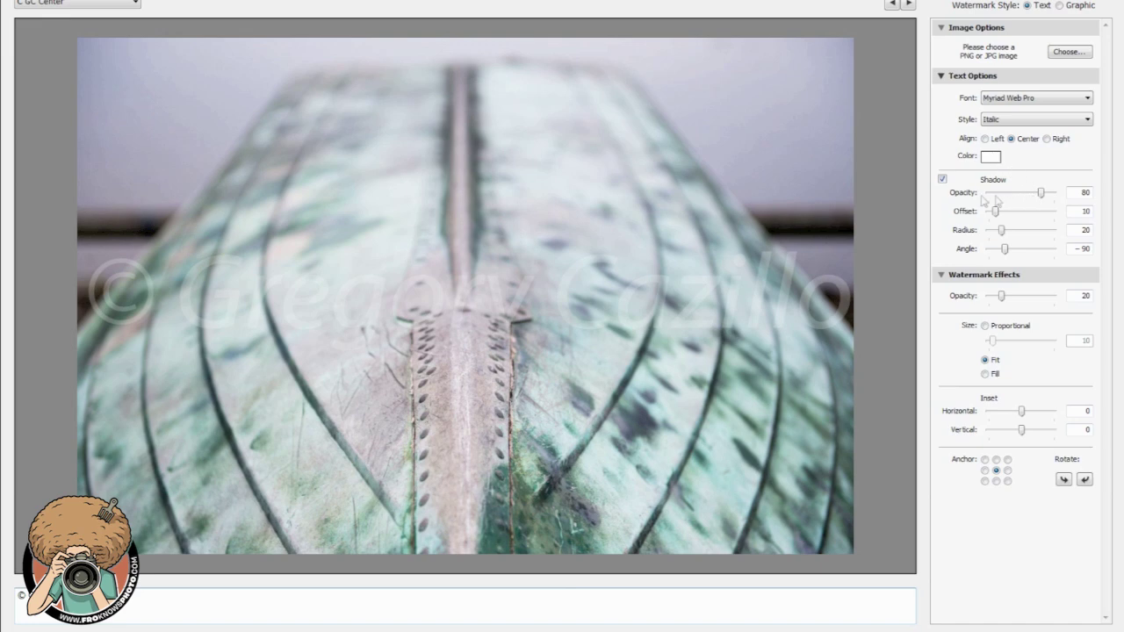
- Set the watermark shadow to opacity 80, offset 30 and radius 60
{"action": "left_click_drag", "start_coordinate": [1041, 193], "coordinate": [1065, 199]}
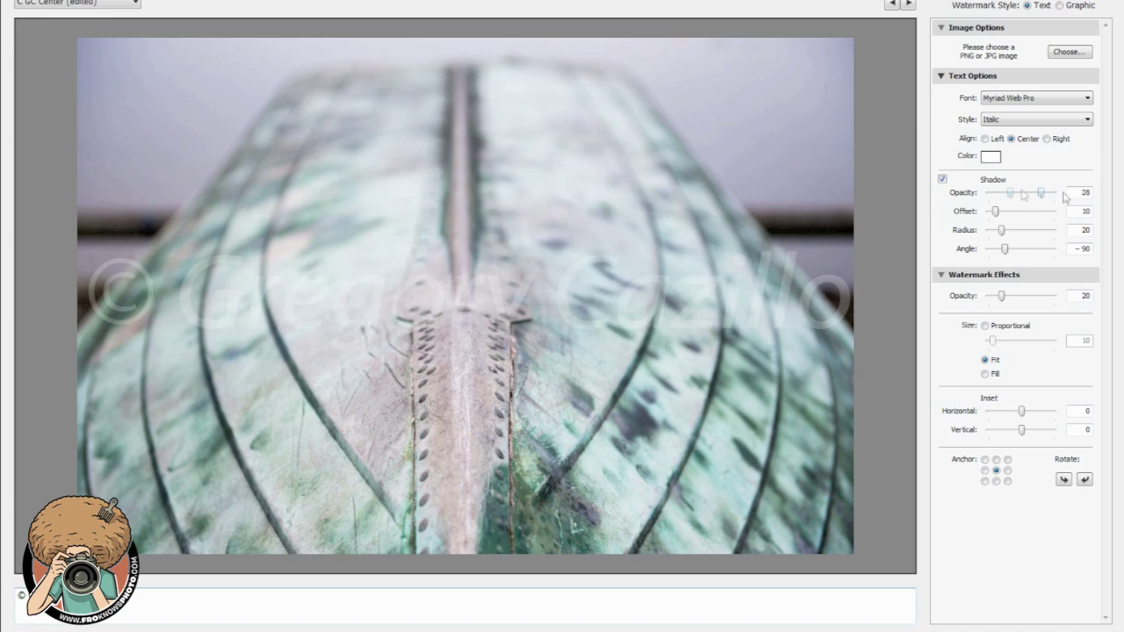
{"action": "left_click_drag", "start_coordinate": [994, 210], "coordinate": [1021, 233]}
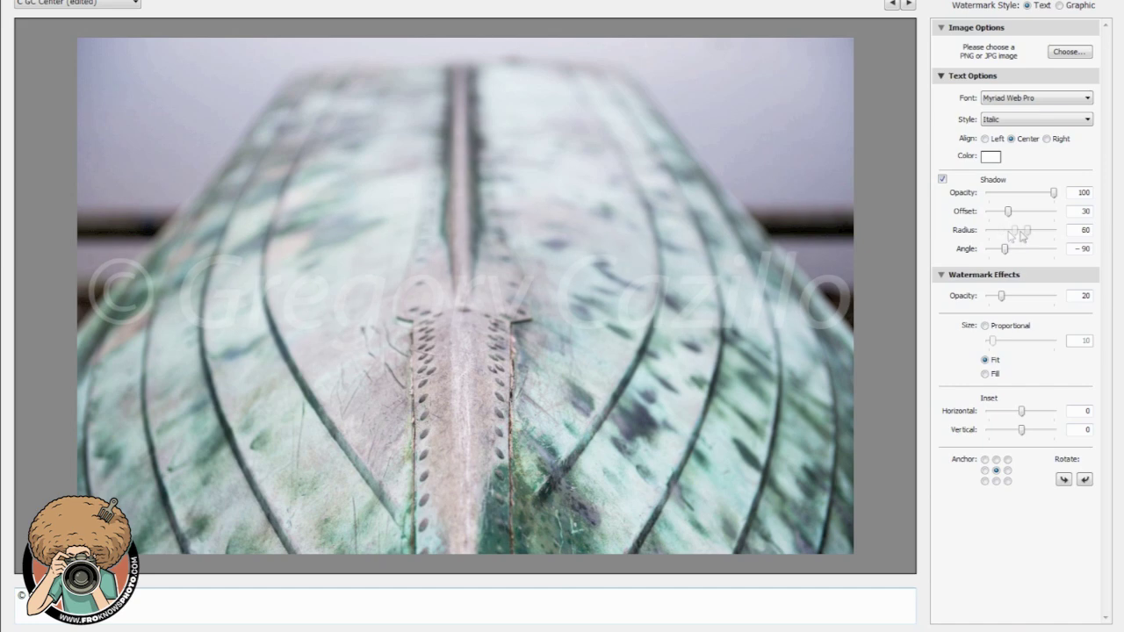
{"action": "left_click", "coordinate": [943, 179]}
{"action": "left_click", "coordinate": [943, 179]}
{"action": "left_click", "coordinate": [1039, 195]}
- Set the watermark opacity to 24 and, after trying Fill, return the size to Fit
{"action": "left_click_drag", "start_coordinate": [1002, 301], "coordinate": [1077, 313]}
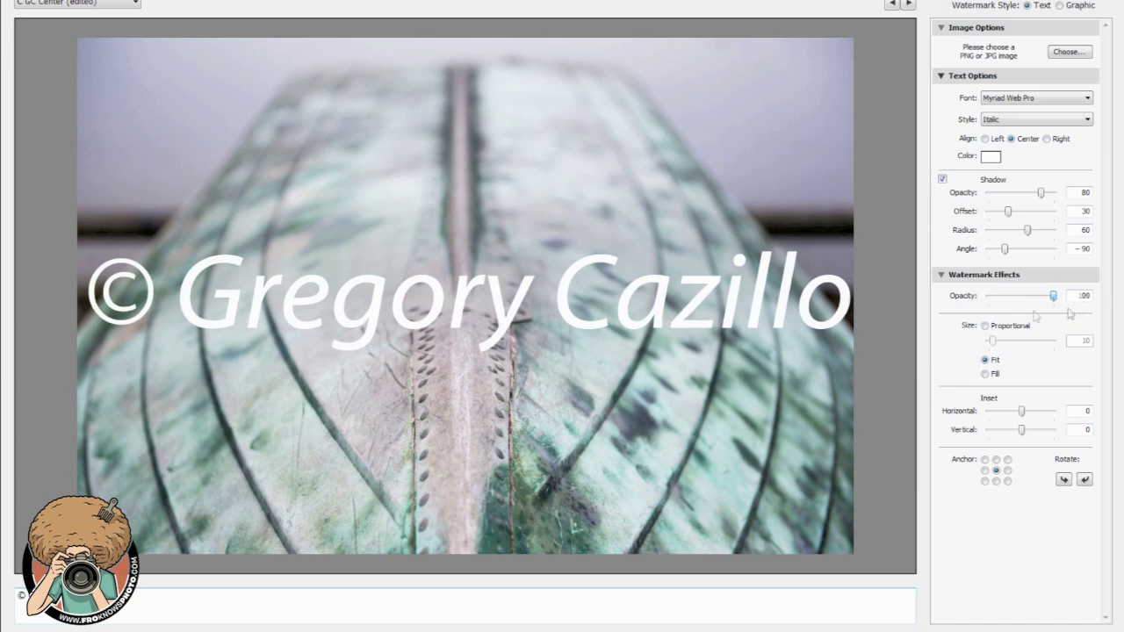
{"action": "left_click", "coordinate": [1002, 296]}
{"action": "left_click_drag", "start_coordinate": [1003, 297], "coordinate": [1001, 298]}
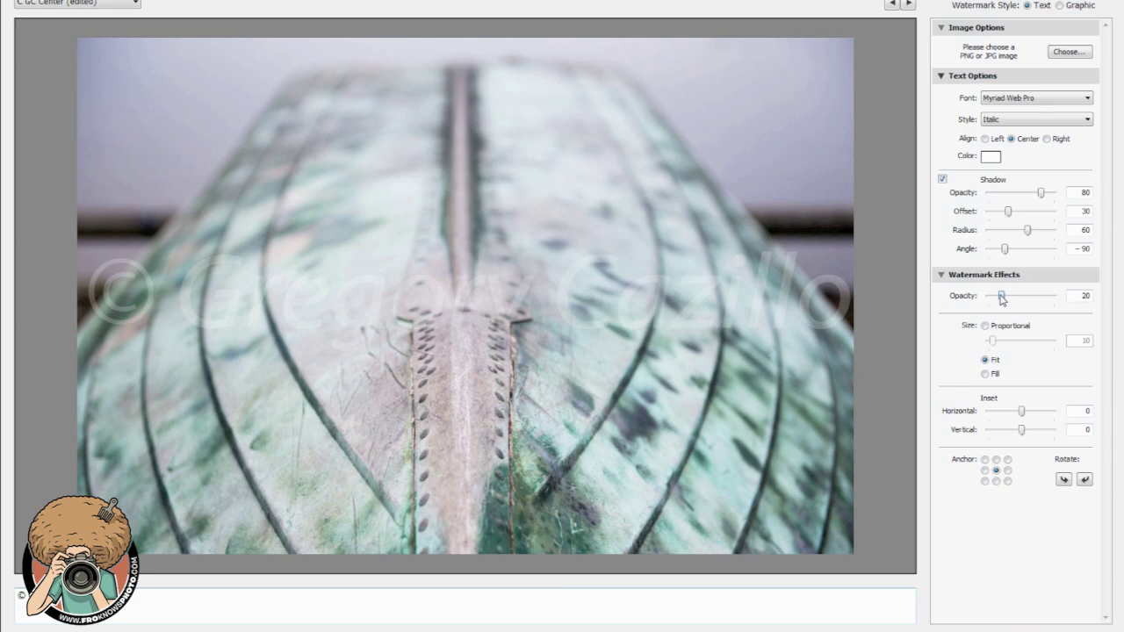
{"action": "left_click_drag", "start_coordinate": [1001, 298], "coordinate": [1005, 300]}
{"action": "left_click", "coordinate": [977, 350]}
{"action": "left_click", "coordinate": [985, 375]}
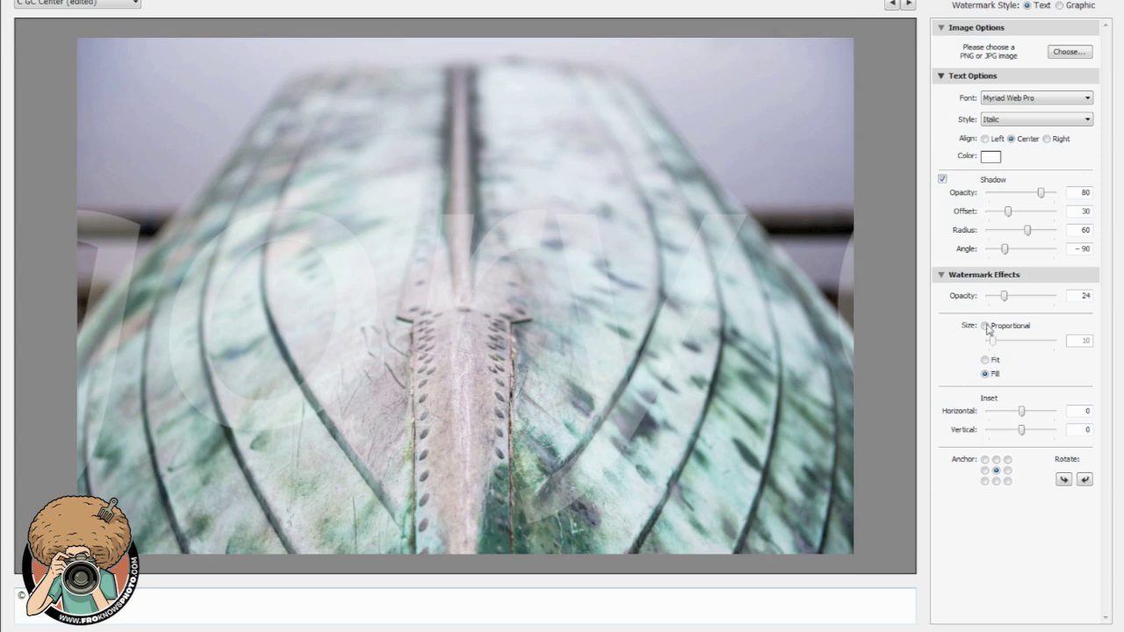
{"action": "left_click", "coordinate": [985, 360]}
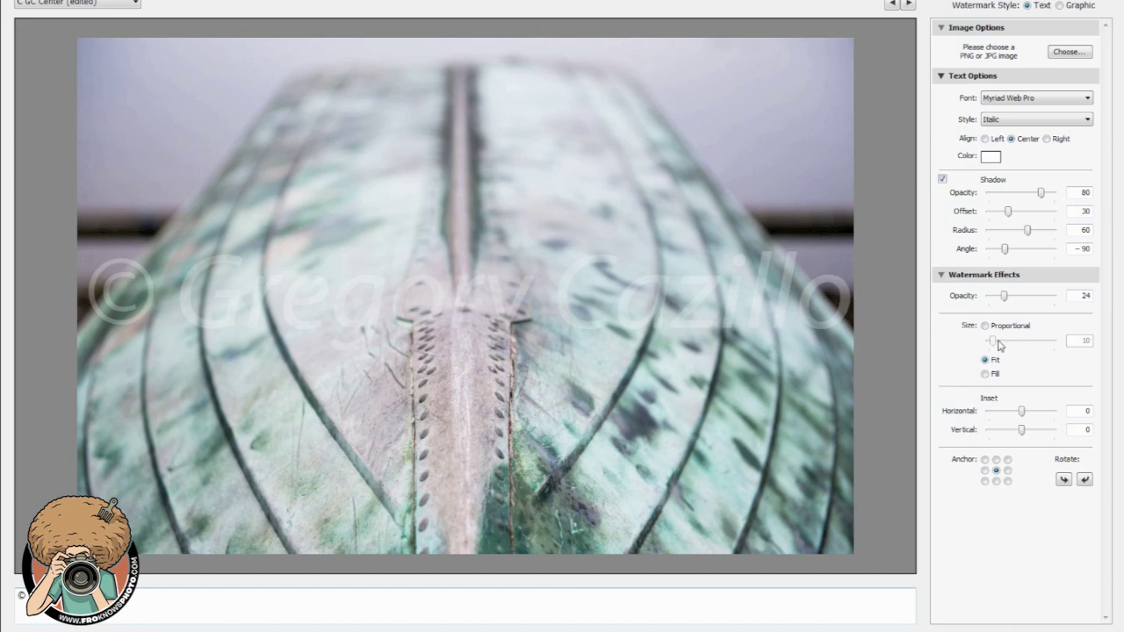
- Set the watermark's horizontal inset to 3
{"action": "mouse_move", "coordinate": [1027, 419]}
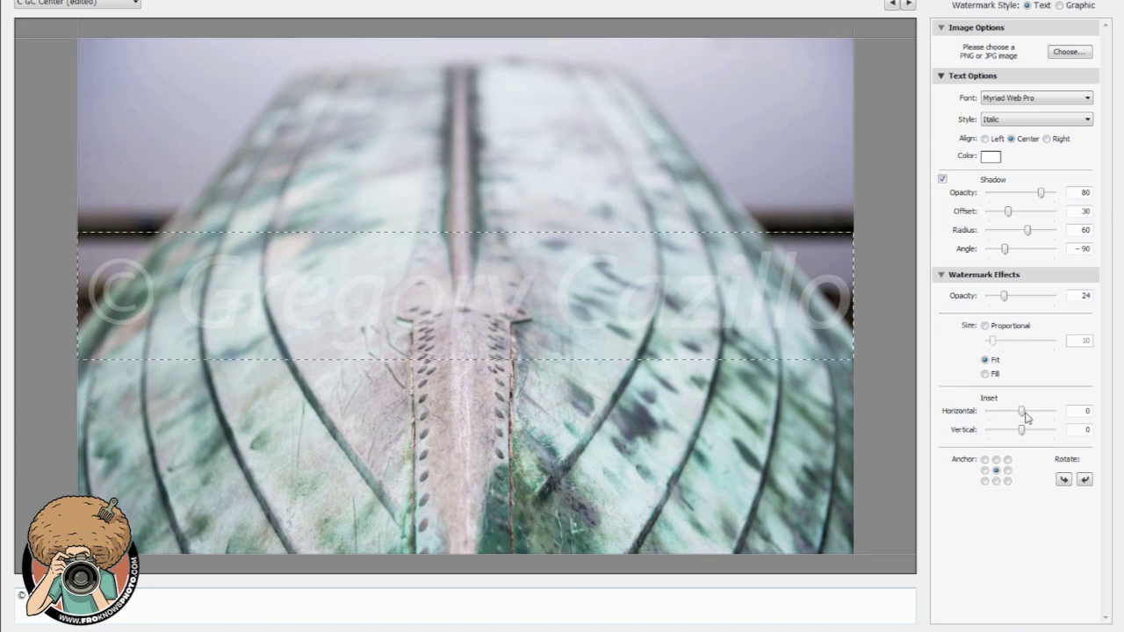
{"action": "left_click_drag", "start_coordinate": [1022, 412], "coordinate": [1002, 415]}
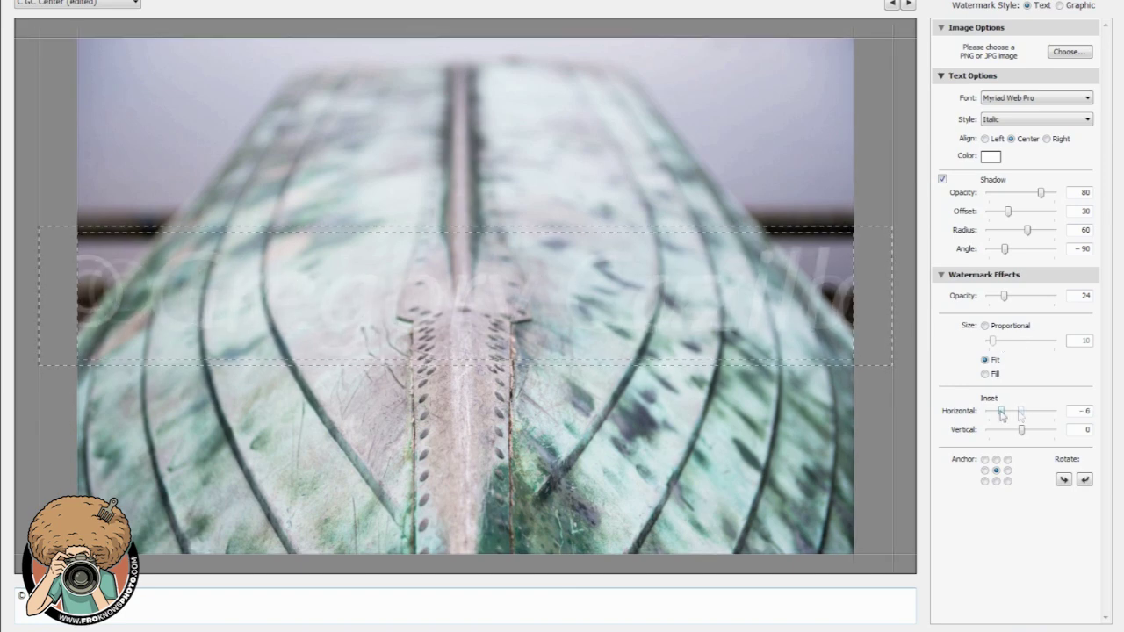
{"action": "left_click_drag", "start_coordinate": [1001, 414], "coordinate": [1020, 430]}
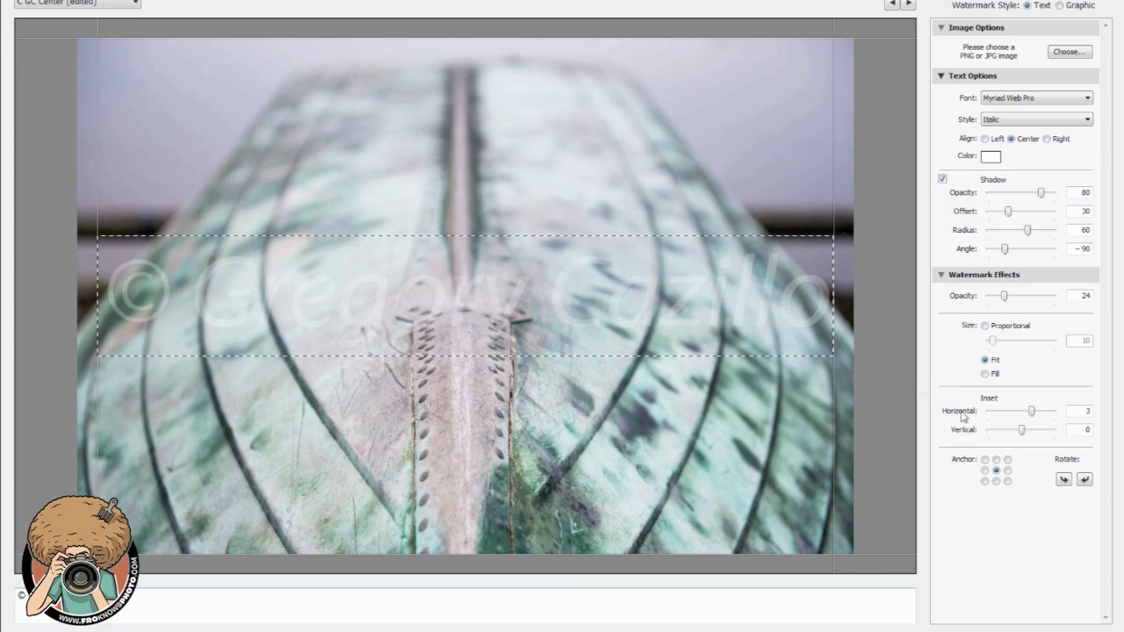
- Anchor the watermark at the middle-right position
{"action": "left_click", "coordinate": [984, 459]}
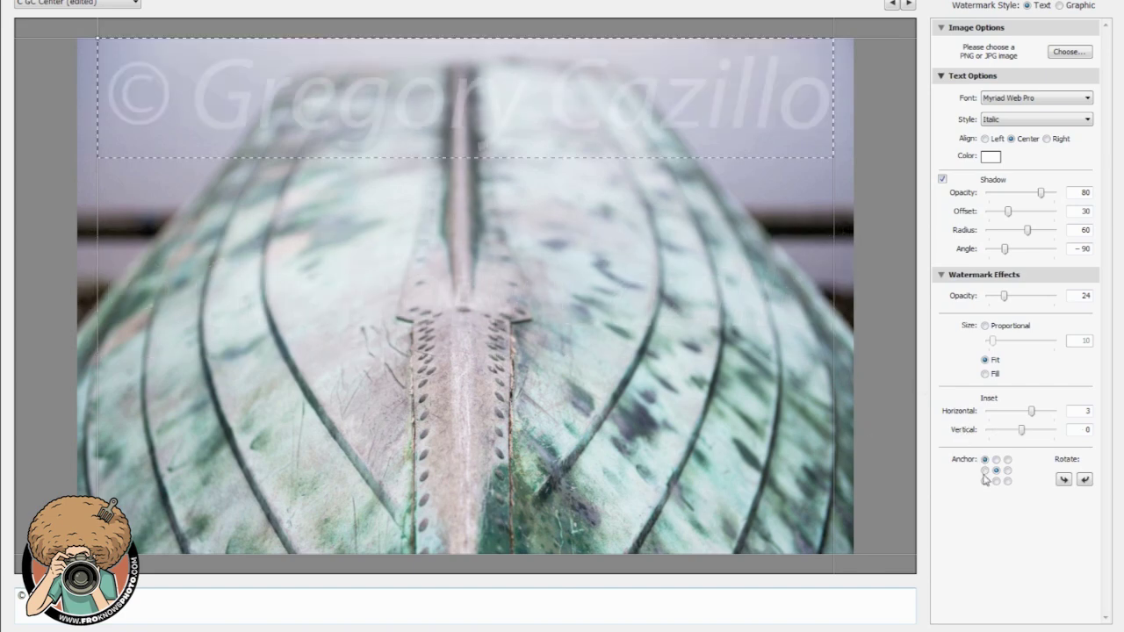
{"action": "left_click", "coordinate": [984, 472]}
{"action": "left_click", "coordinate": [984, 481]}
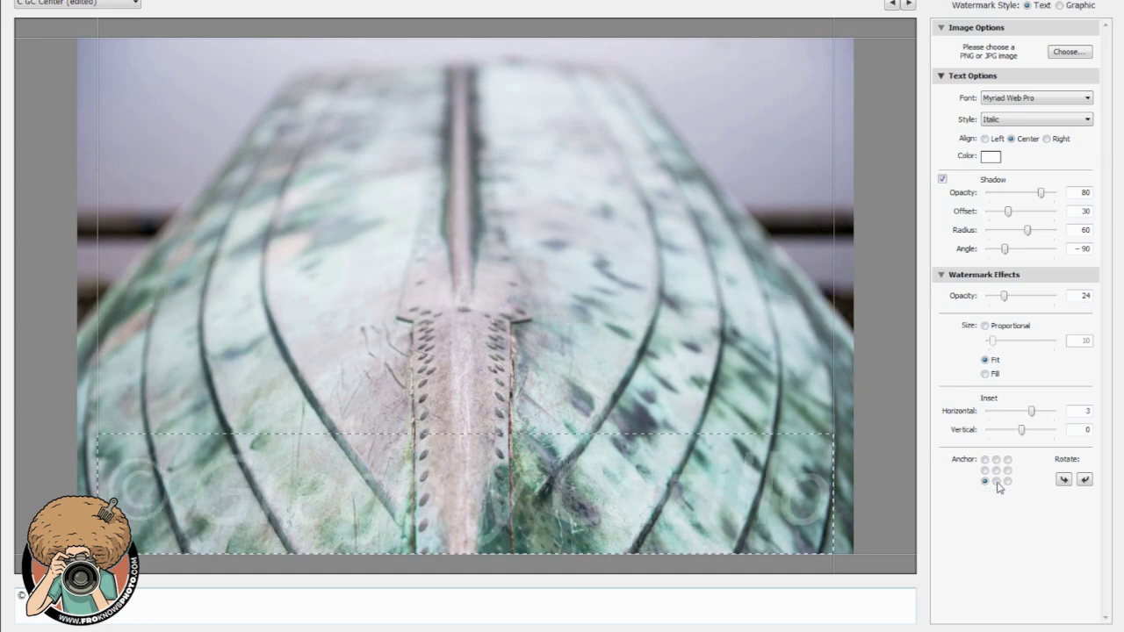
{"action": "left_click", "coordinate": [1007, 470]}
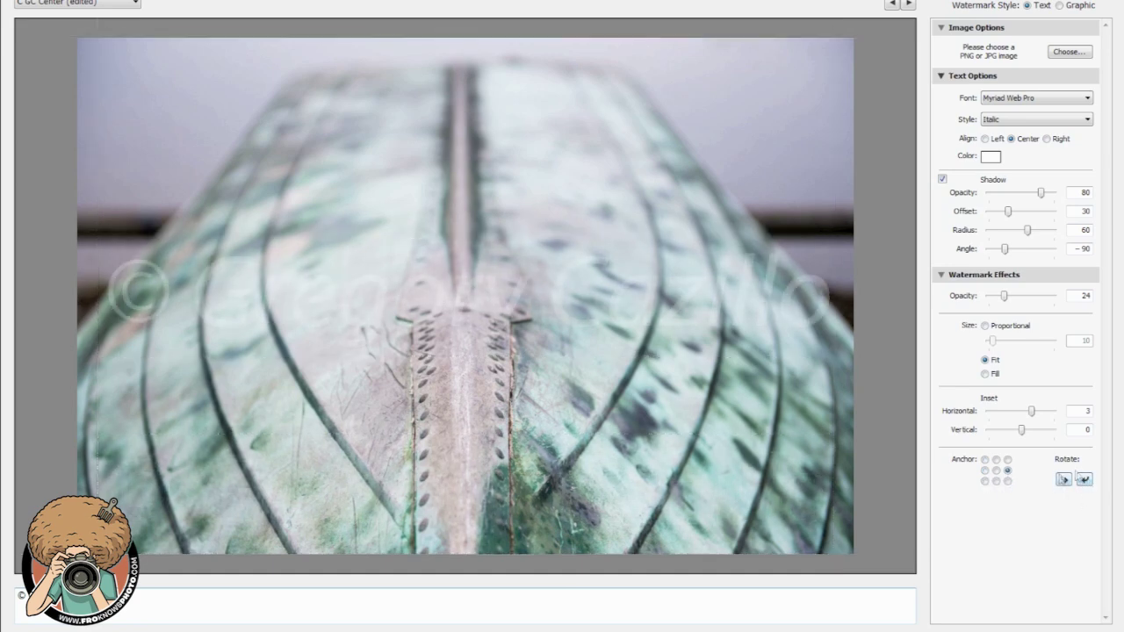
{"action": "left_click", "coordinate": [1007, 470]}
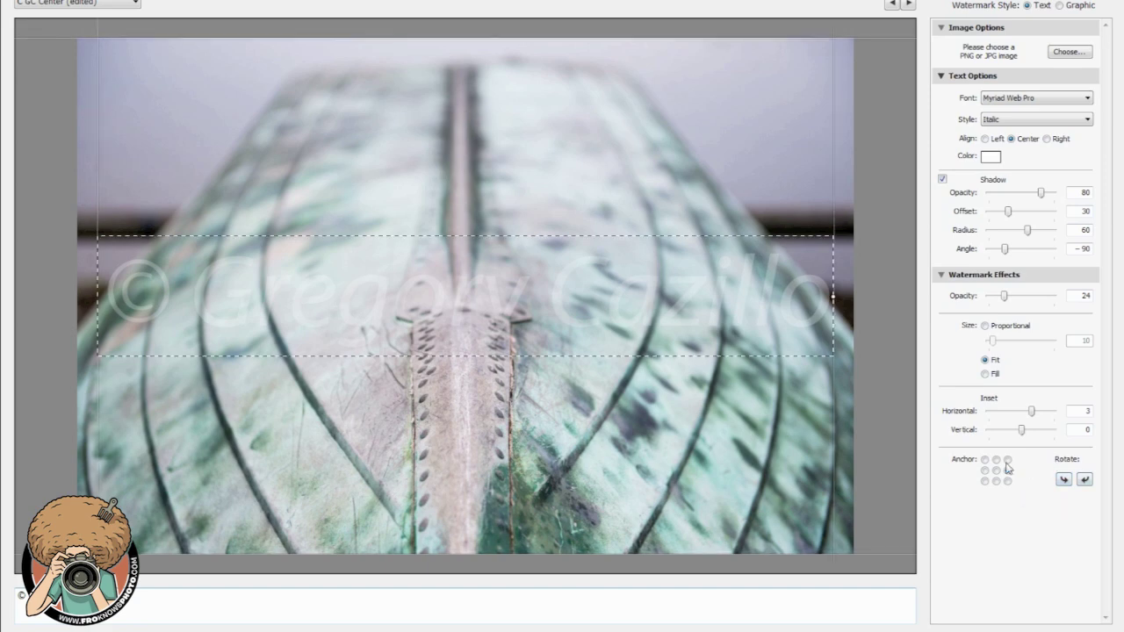
{"action": "left_click", "coordinate": [136, 3]}
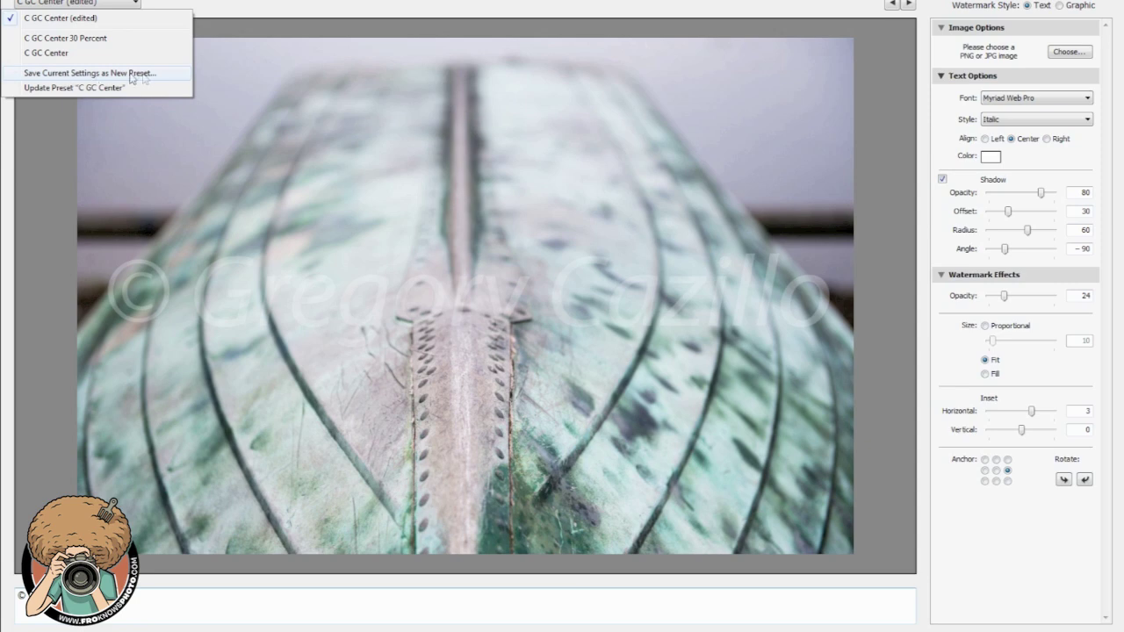
{"action": "left_click", "coordinate": [270, 22]}
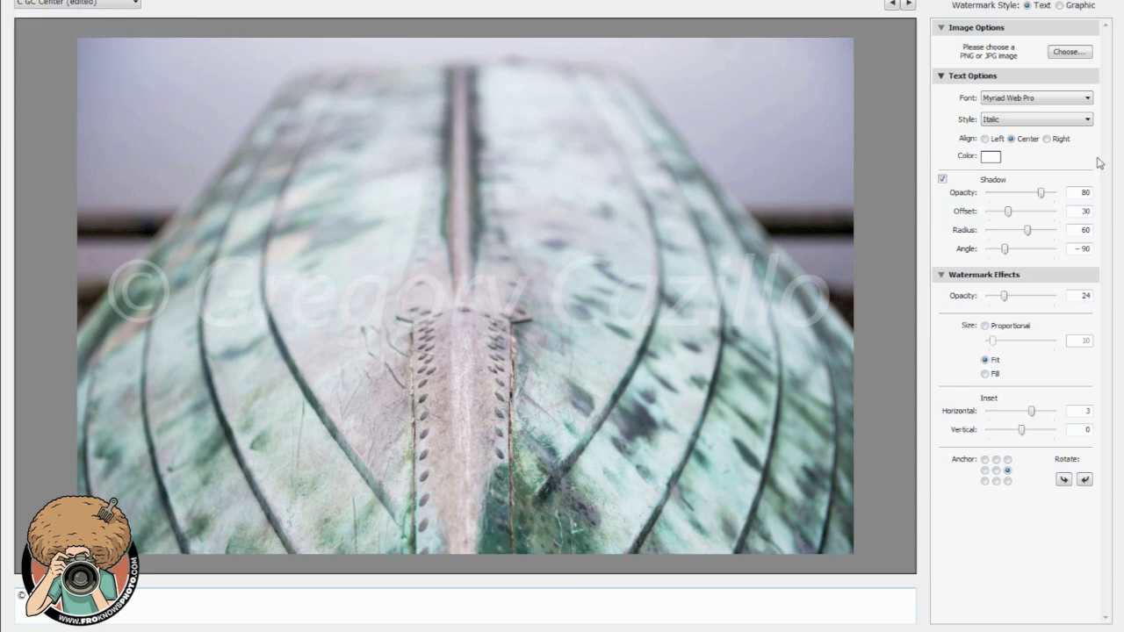
{"action": "left_click", "coordinate": [135, 9]}
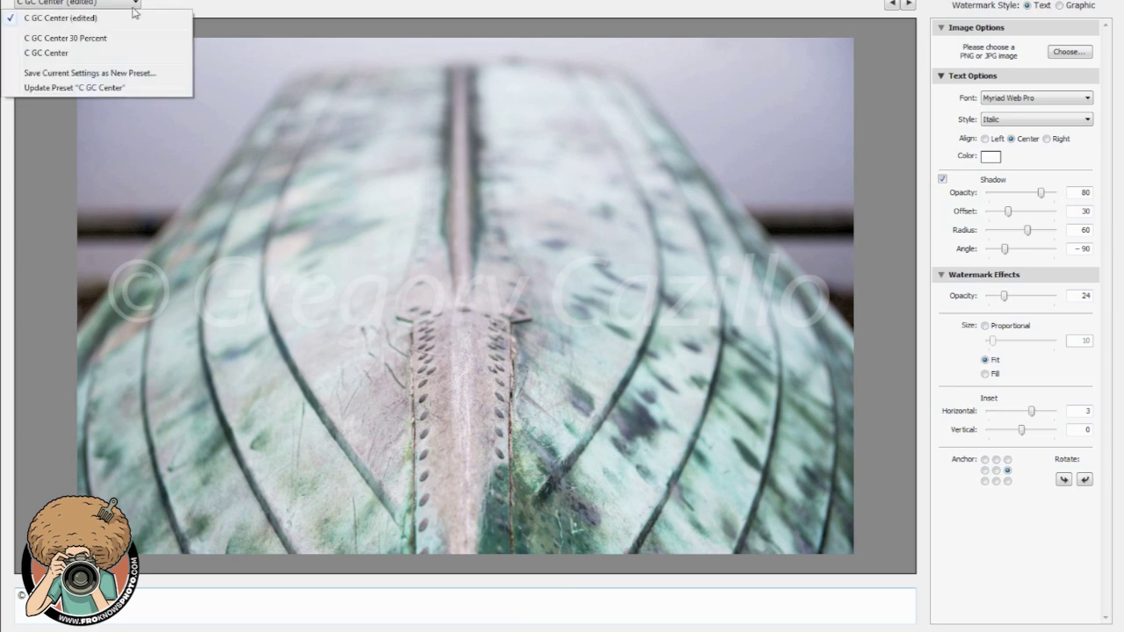
{"action": "left_click", "coordinate": [215, 9]}
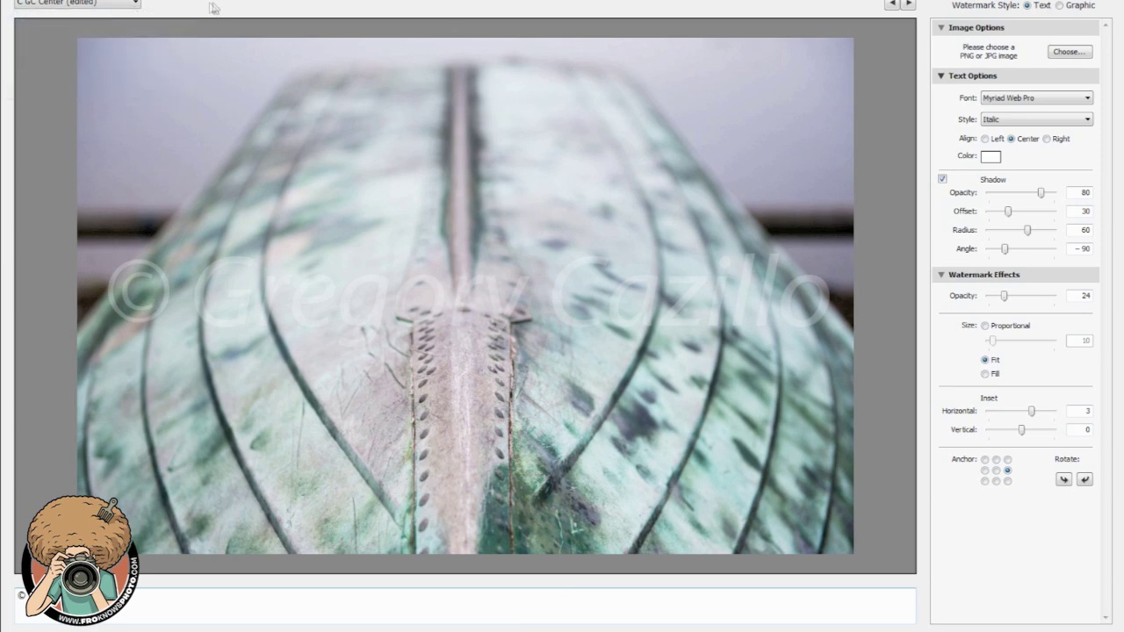
- Switch the watermark to Graphic style using the logo PNG from the company (O:) drive
{"action": "left_click", "coordinate": [1060, 6]}
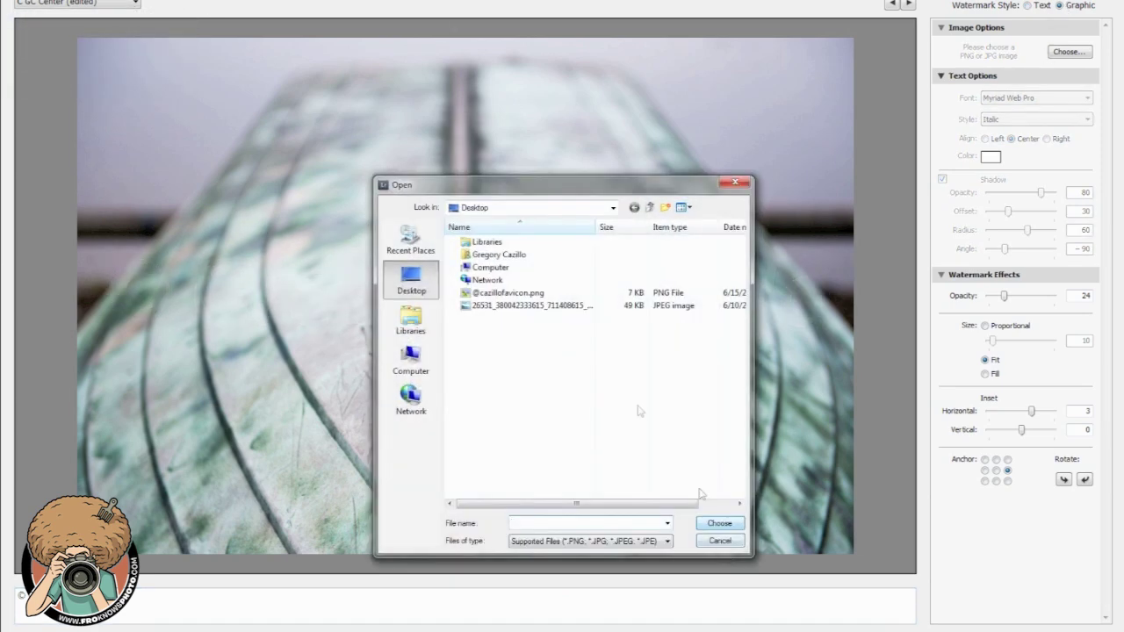
{"action": "left_click", "coordinate": [411, 358]}
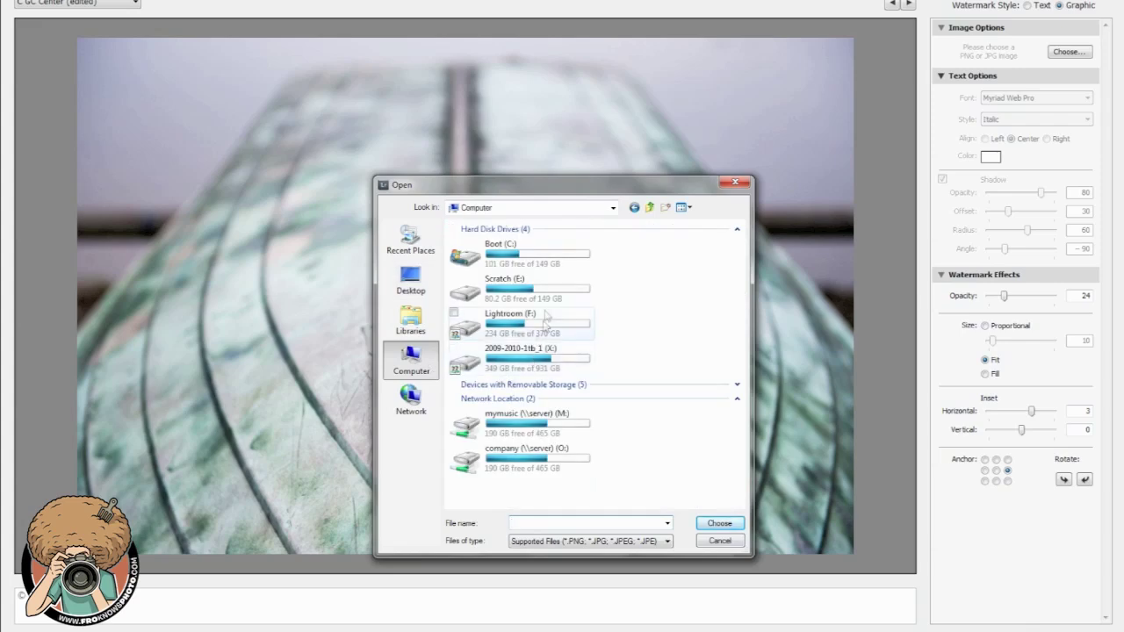
{"action": "double_click", "coordinate": [518, 457]}
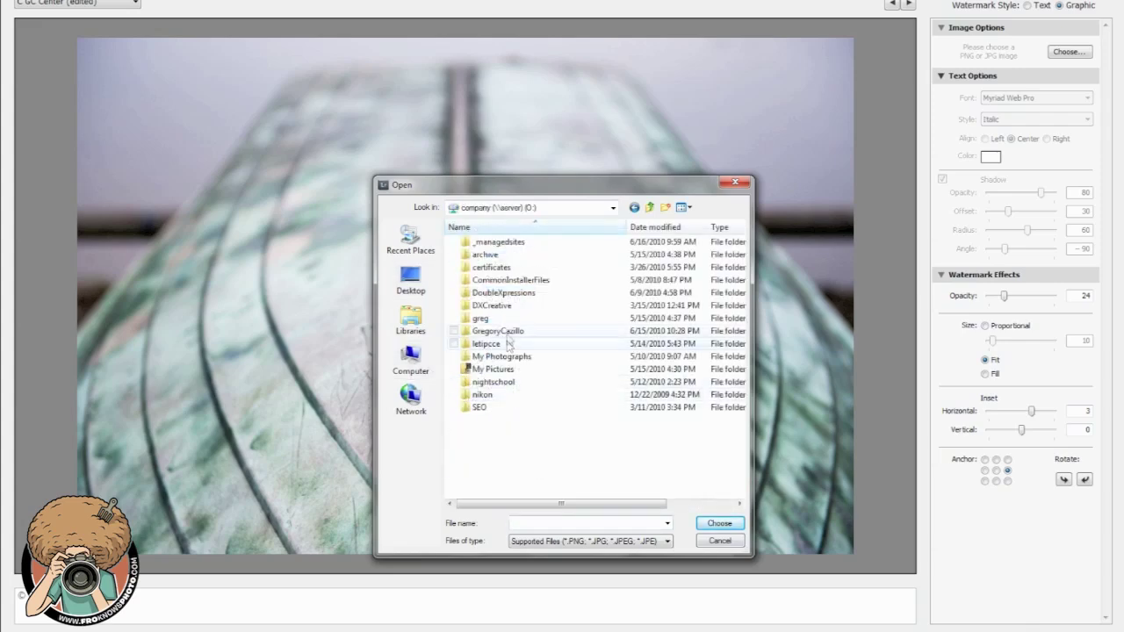
{"action": "double_click", "coordinate": [510, 341]}
{"action": "double_click", "coordinate": [506, 334]}
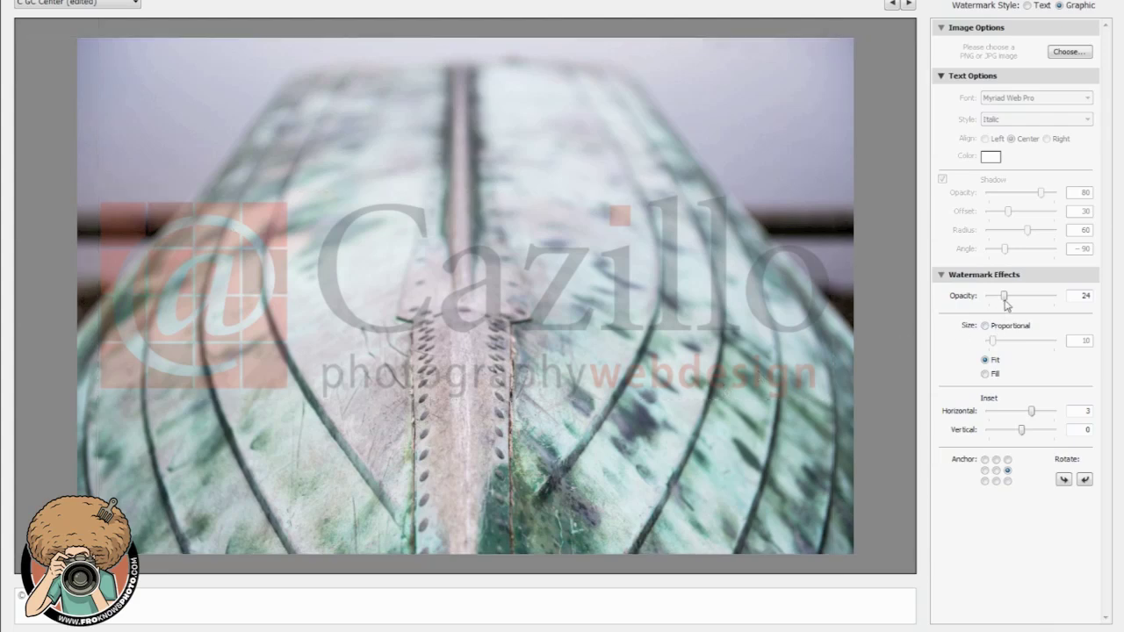
- Make the logo 100% opaque, anchored bottom-right, proportional size 16, vertical inset 6
{"action": "left_click_drag", "start_coordinate": [1006, 303], "coordinate": [1070, 305]}
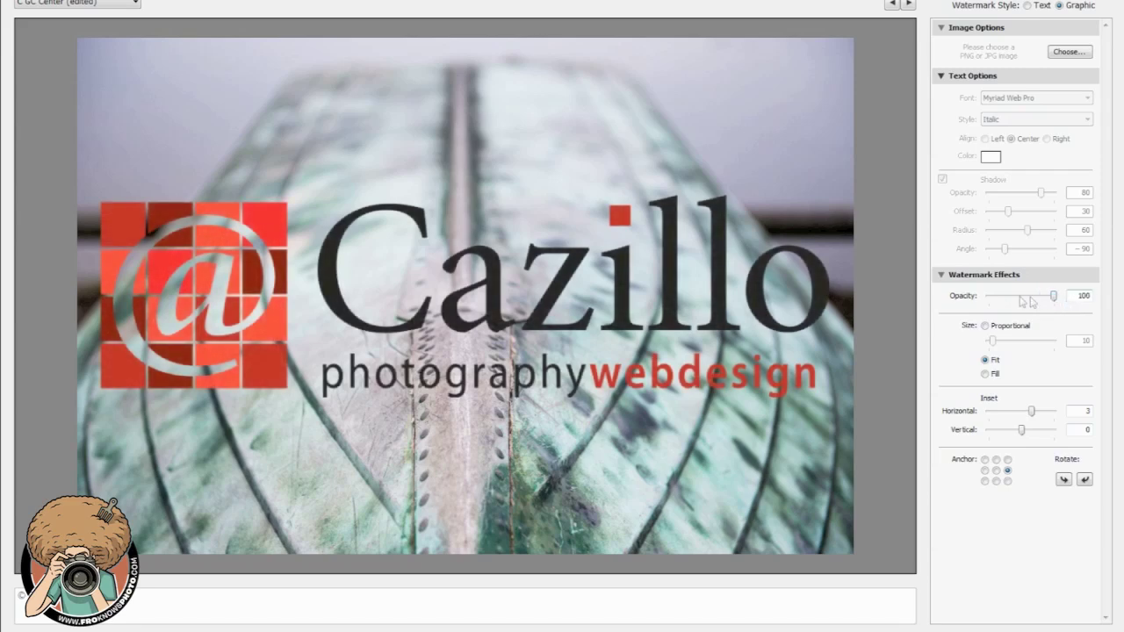
{"action": "left_click", "coordinate": [1007, 481]}
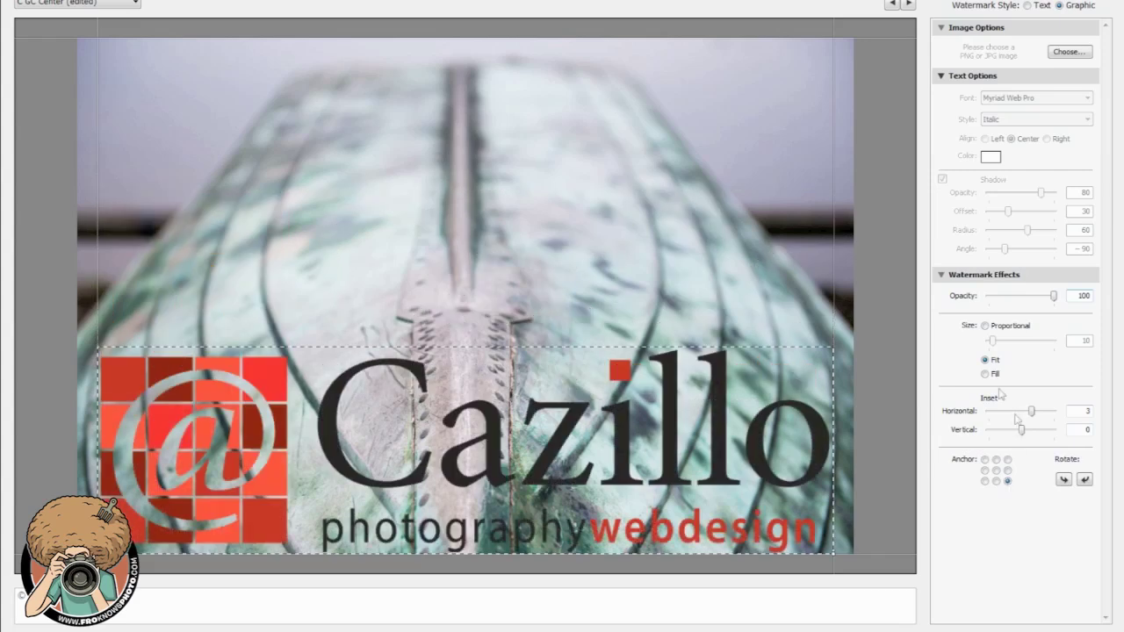
{"action": "left_click", "coordinate": [985, 326]}
{"action": "left_click_drag", "start_coordinate": [999, 347], "coordinate": [996, 345]}
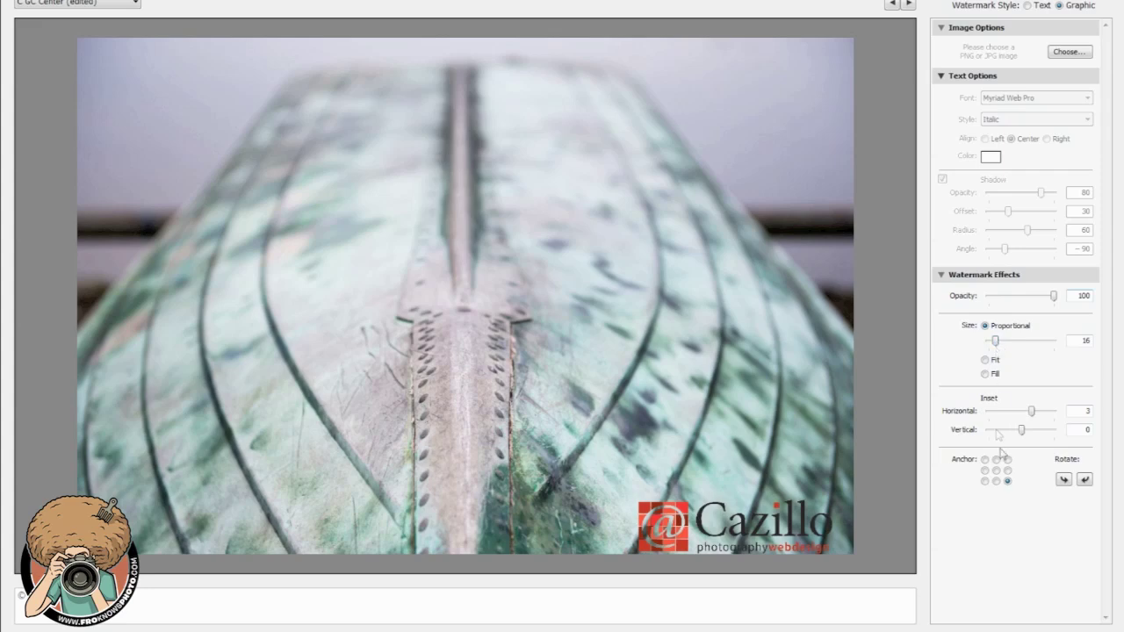
{"action": "mouse_move", "coordinate": [1021, 429]}
{"action": "left_mouse_down"}
{"action": "mouse_move", "coordinate": [1033, 432]}
{"action": "mouse_move", "coordinate": [1021, 432]}
{"action": "left_mouse_up"}
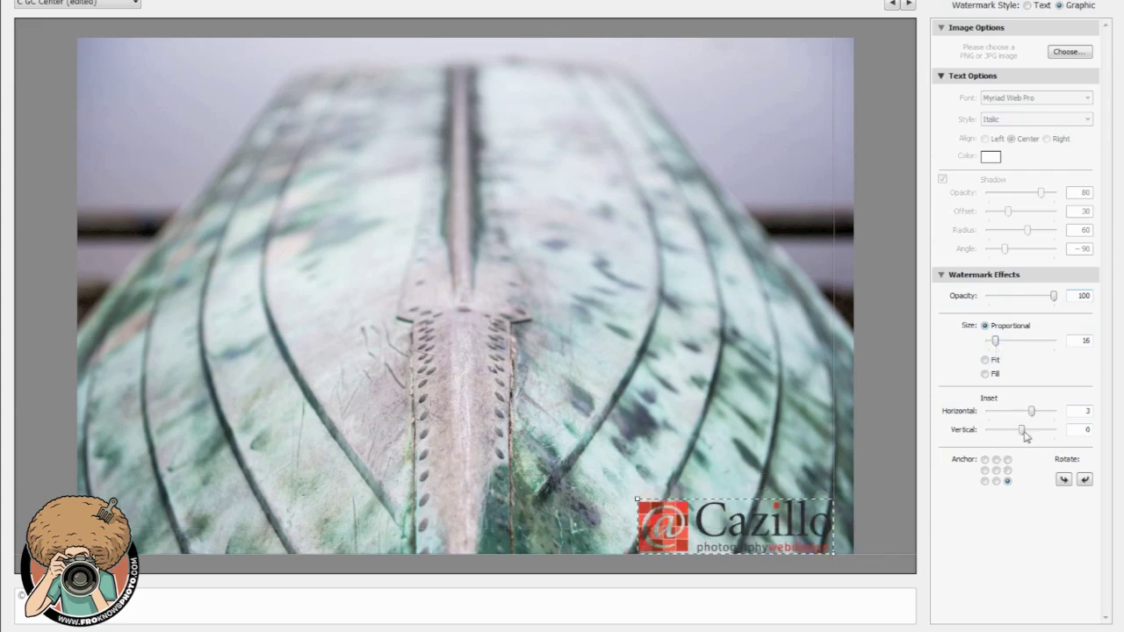
- Enter 3 for both the horizontal and vertical insets of the logo
{"action": "left_click", "coordinate": [1080, 430]}
{"action": "type", "text": "4"}
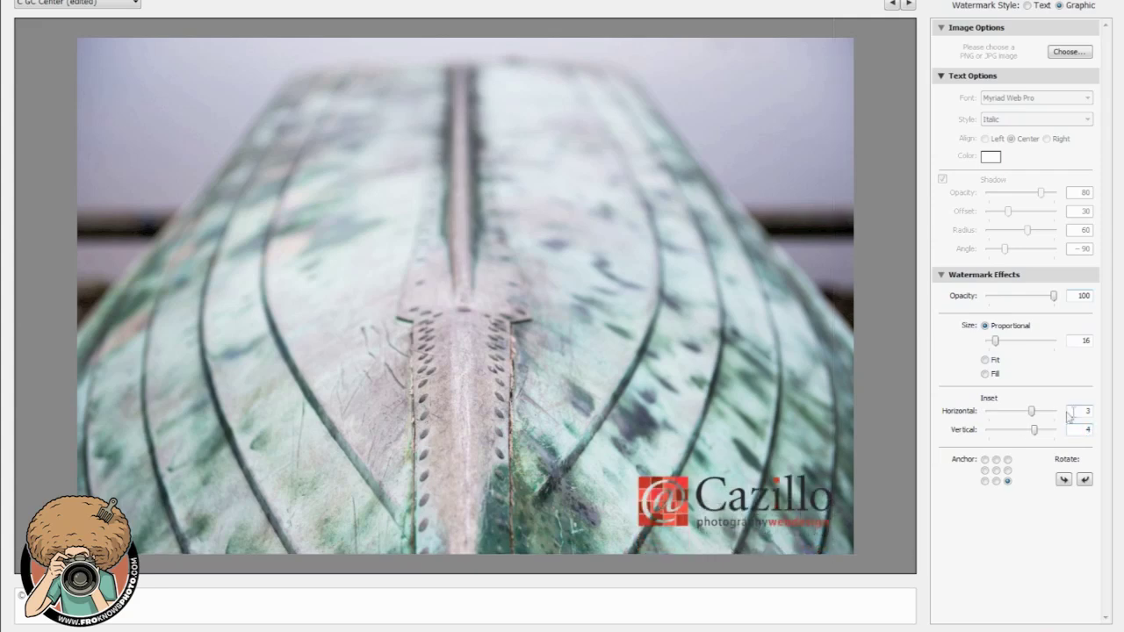
{"action": "left_click", "coordinate": [1070, 411]}
{"action": "type", "text": "4"}
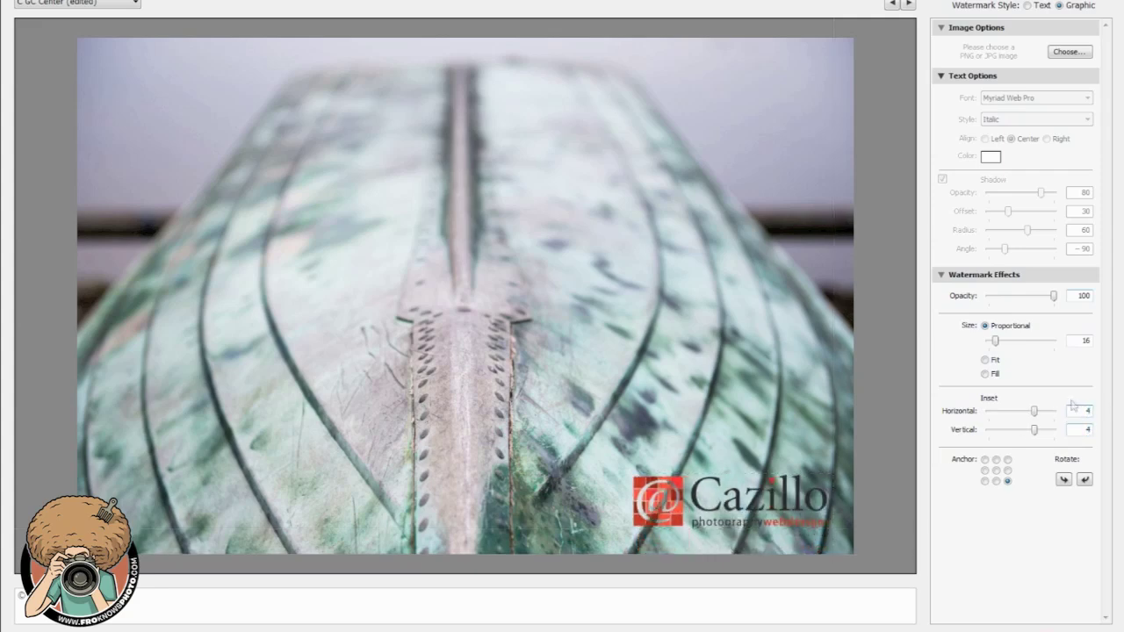
{"action": "left_click", "coordinate": [1078, 410]}
{"action": "type", "text": "3"}
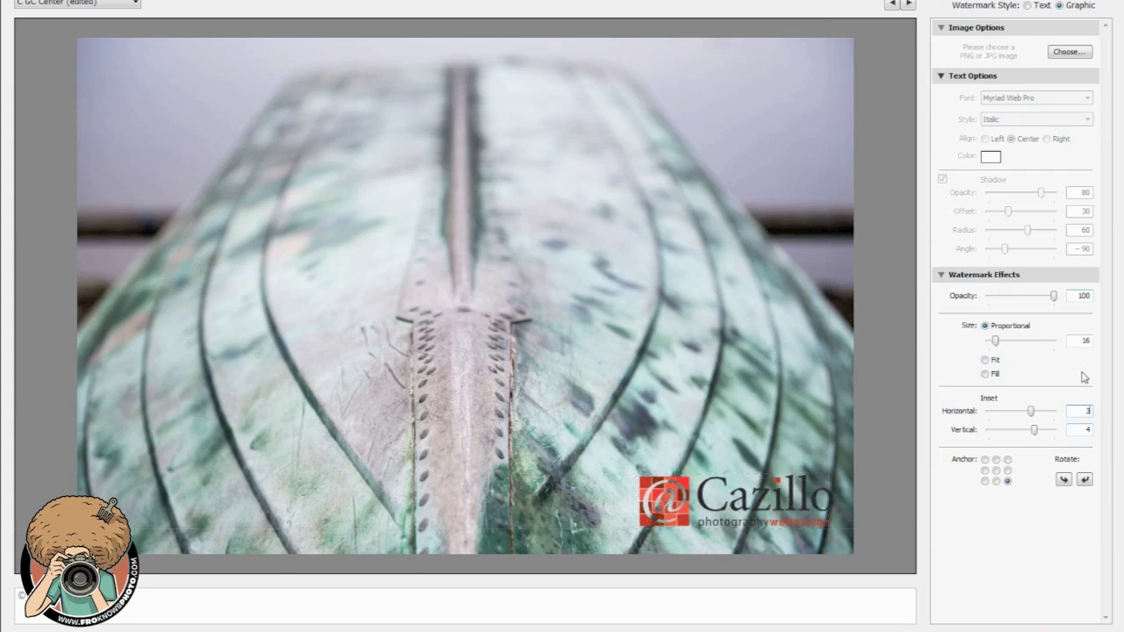
{"action": "key", "text": "Tab"}
{"action": "type", "text": "3"}
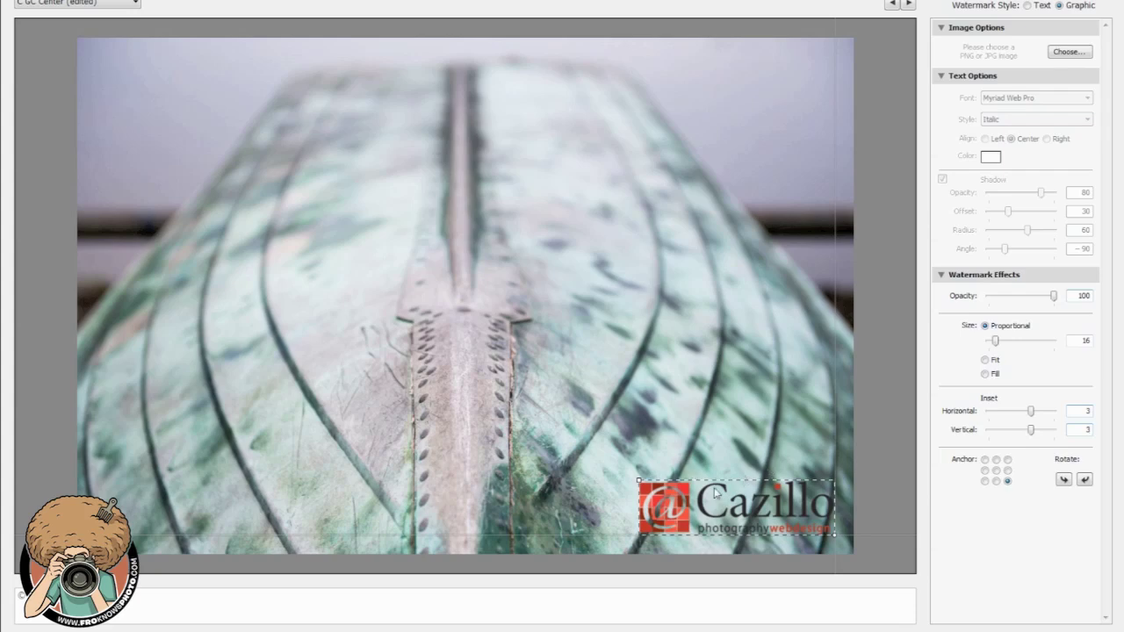
{"action": "left_click", "coordinate": [136, 6]}
{"action": "left_click", "coordinate": [113, 74]}
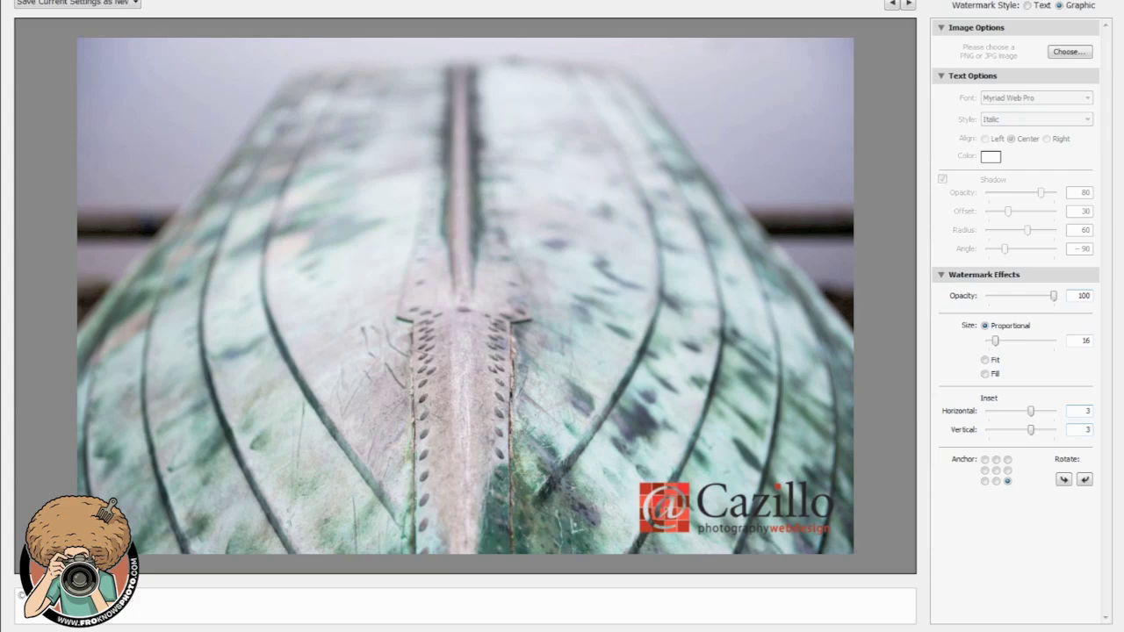
{"action": "left_click_drag", "start_coordinate": [925, 267], "coordinate": [511, 252]}
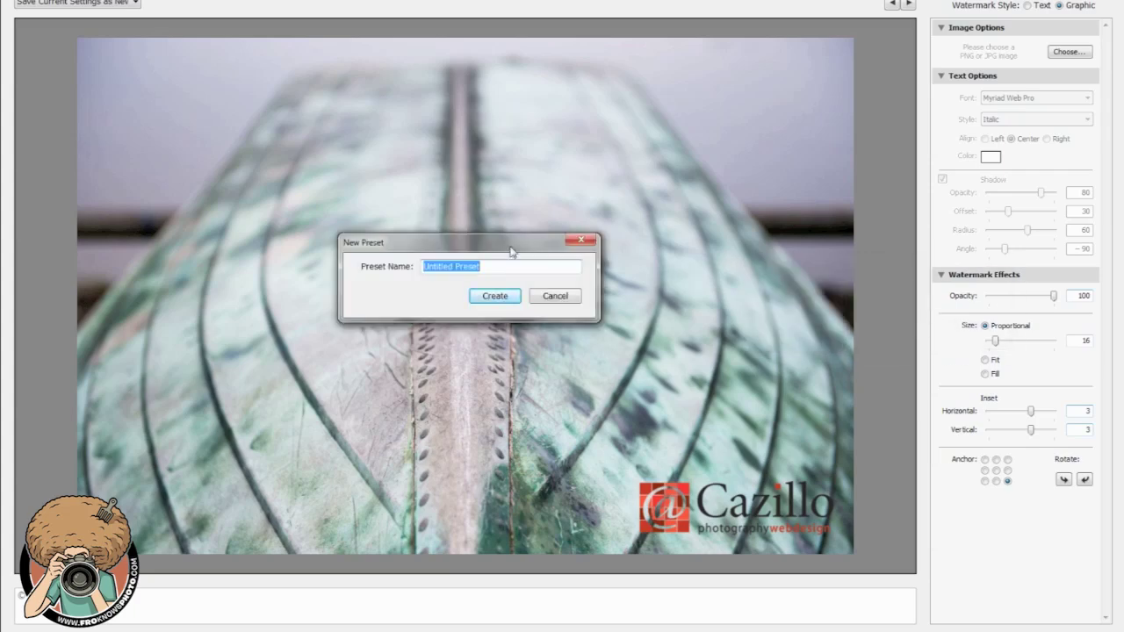
{"action": "type", "text": "@cazillo"}
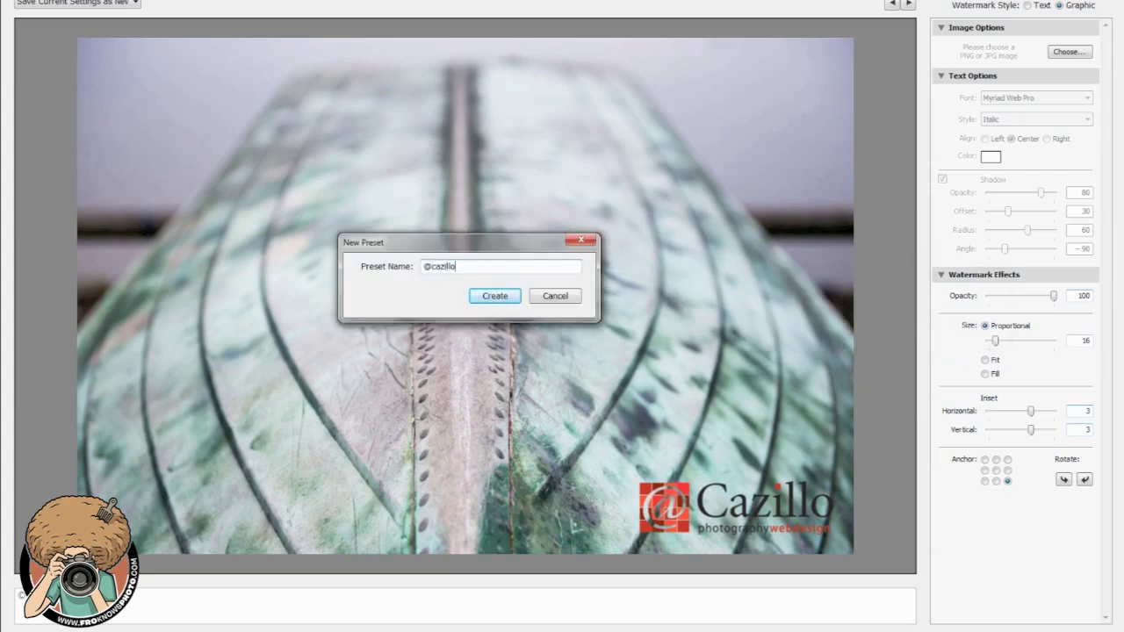
{"action": "left_click", "coordinate": [492, 295]}
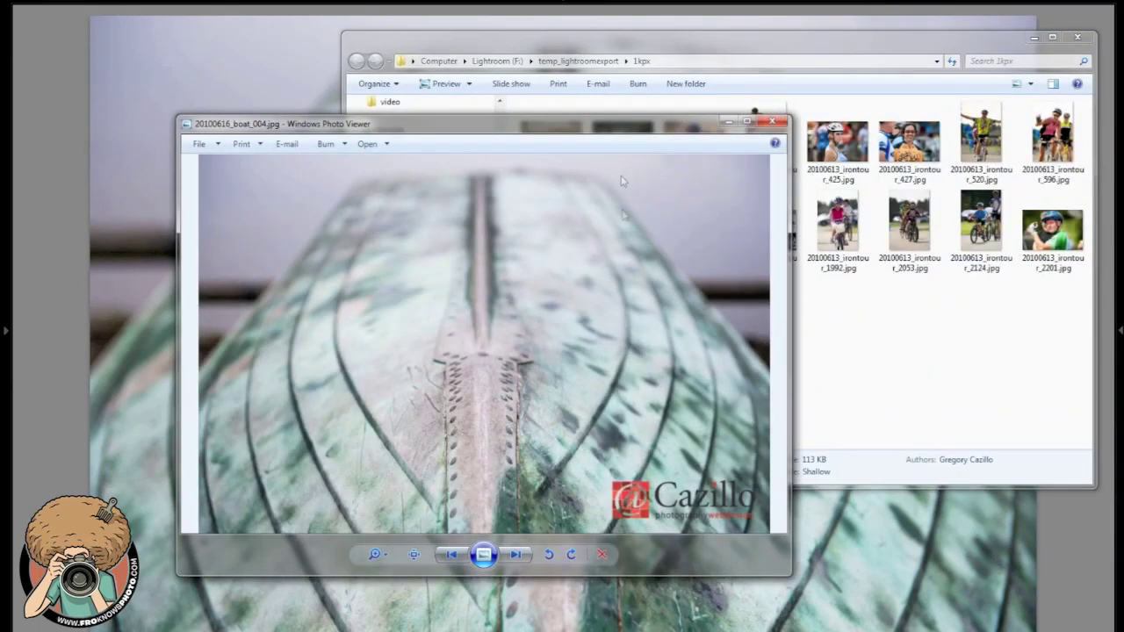
- Inspect the exported boat JPEG's bottom-right logo, then close the export folder and Photo Viewer
{"action": "left_click_drag", "start_coordinate": [623, 123], "coordinate": [781, 71]}
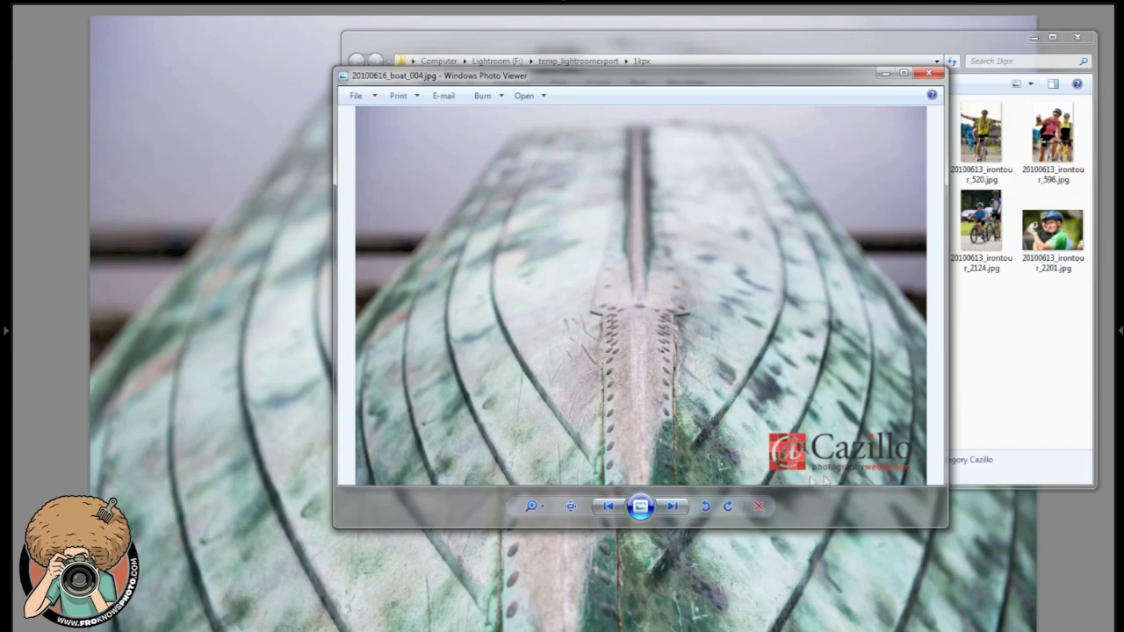
{"action": "left_click", "coordinate": [1078, 37]}
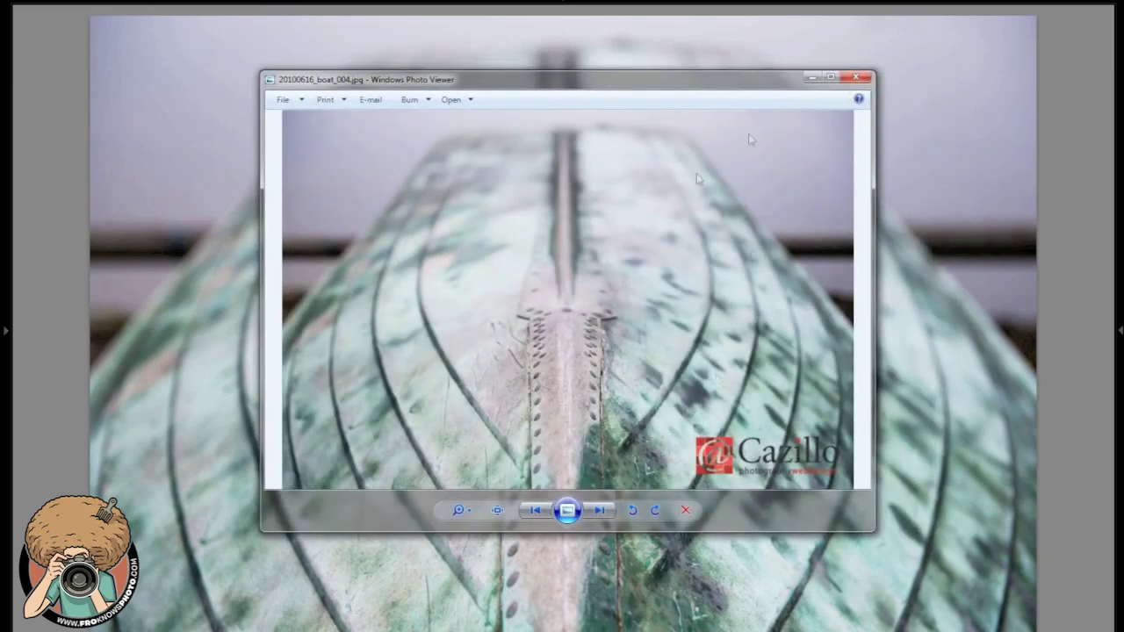
{"action": "left_click_drag", "start_coordinate": [561, 89], "coordinate": [560, 136]}
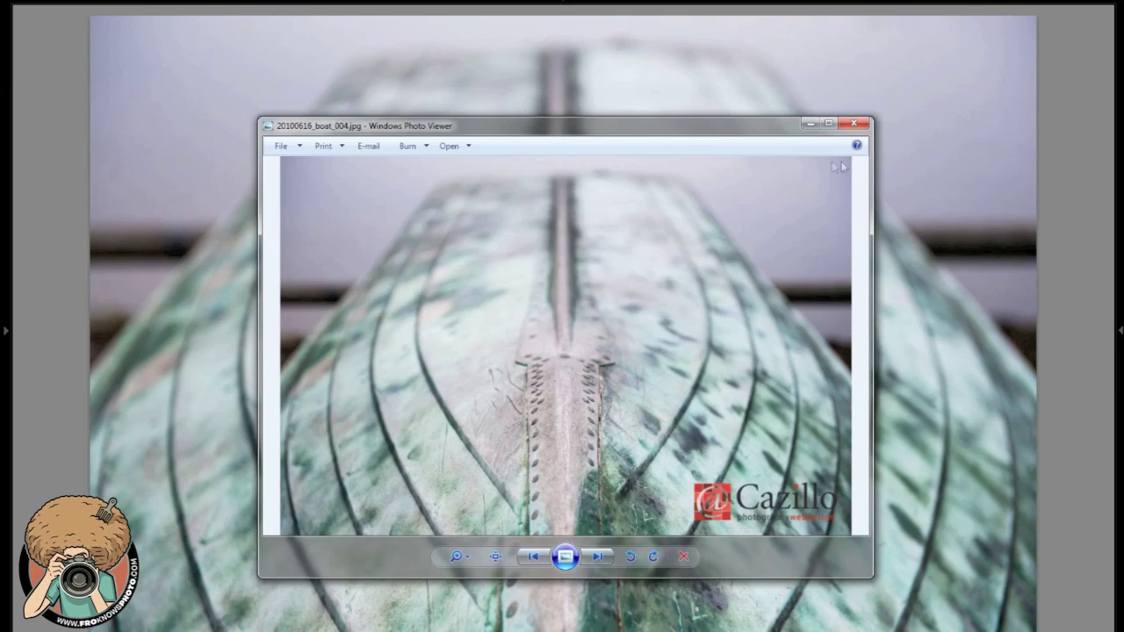
{"action": "left_click", "coordinate": [851, 124]}
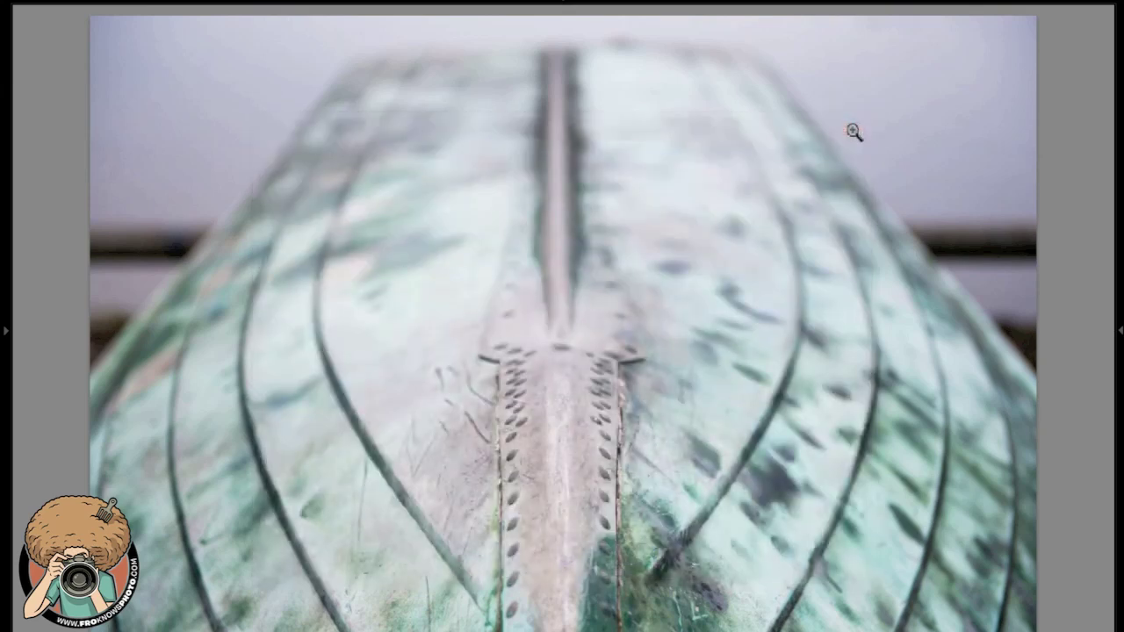